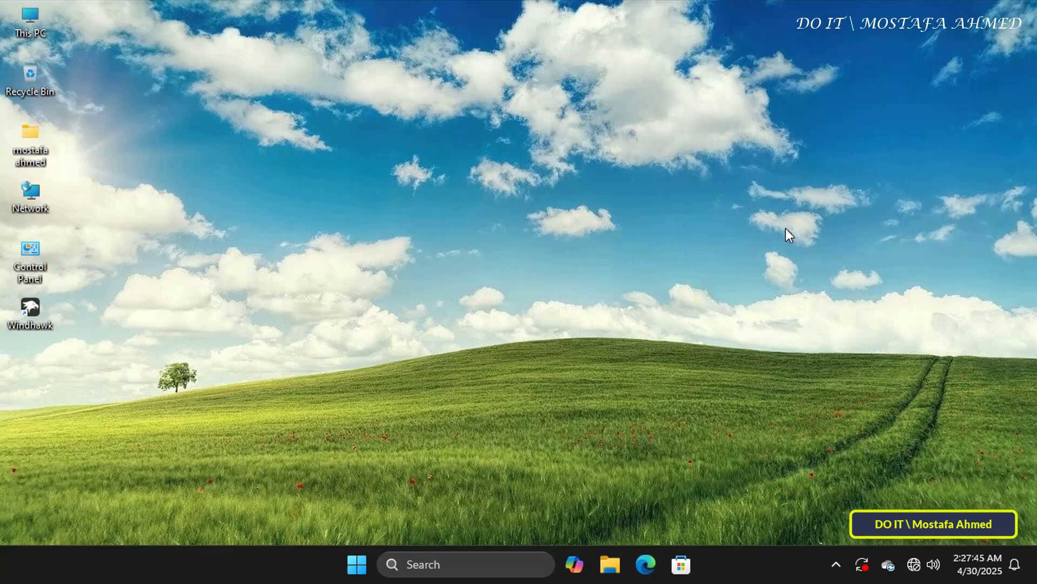
Step: Search Windows for 'task scheduler' and launch Task Scheduler from the best match
left_click(476, 574)
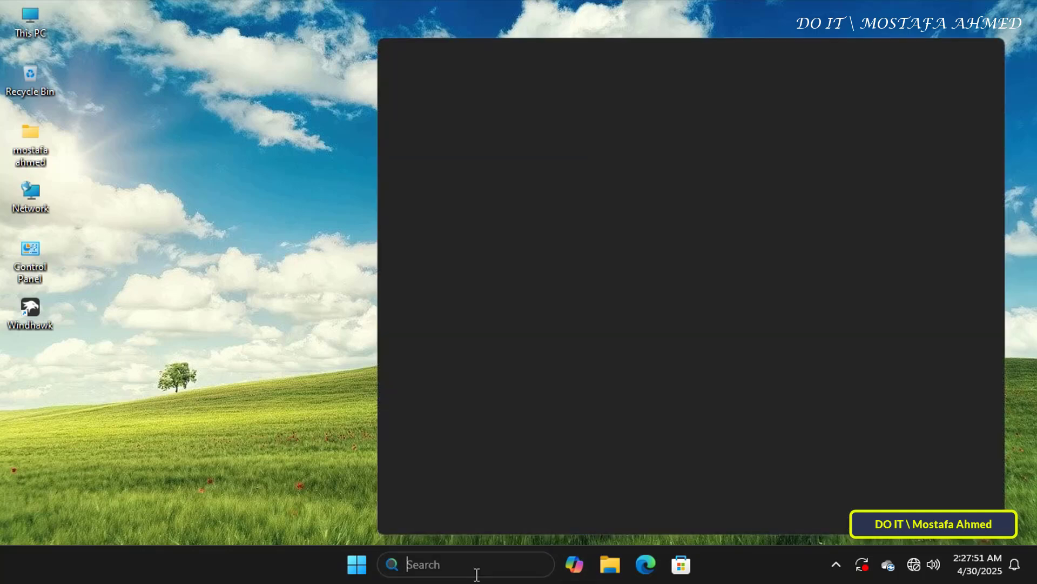
type("task")
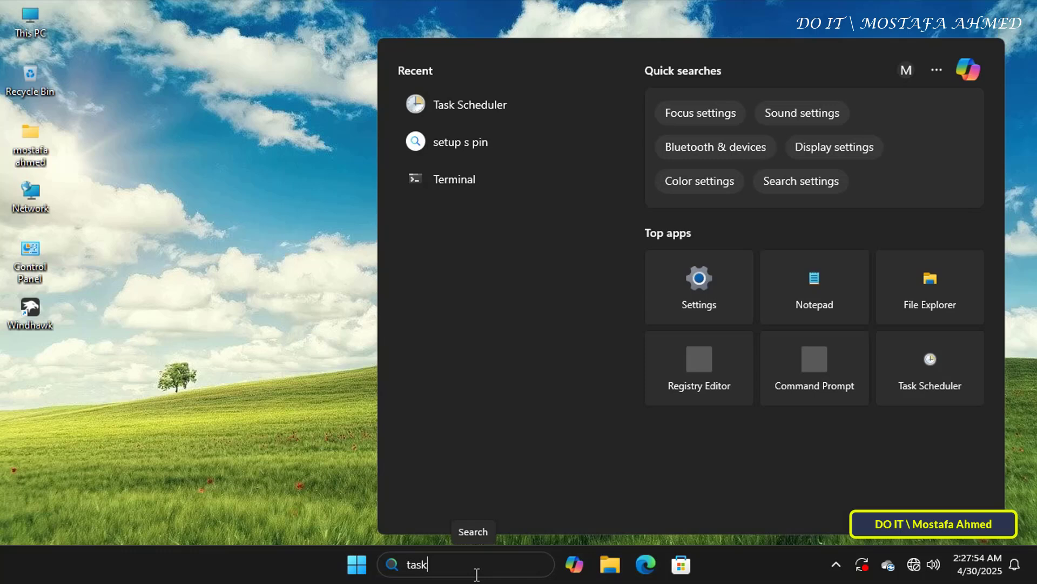
type(" sc")
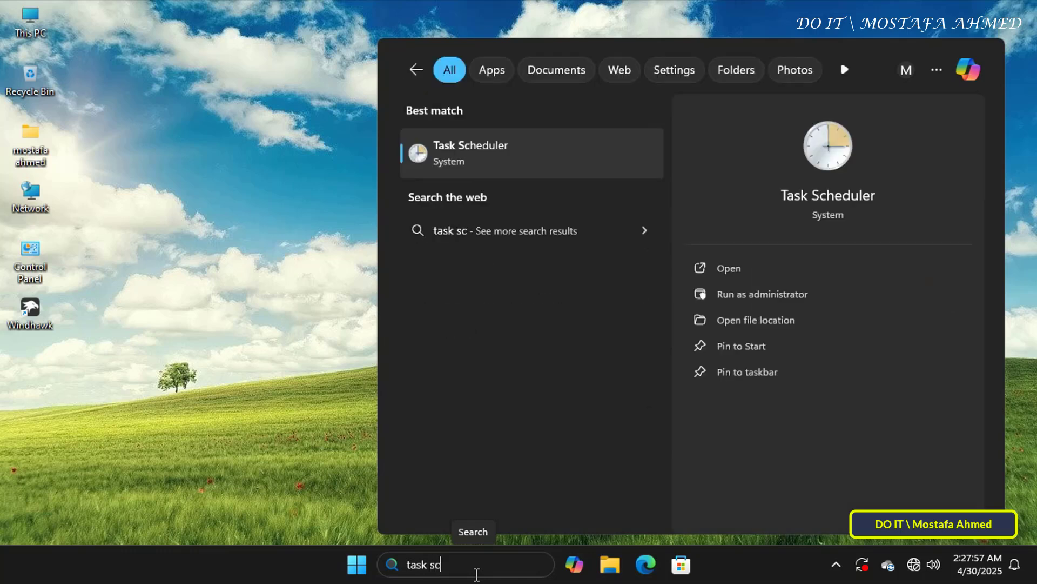
type("hed")
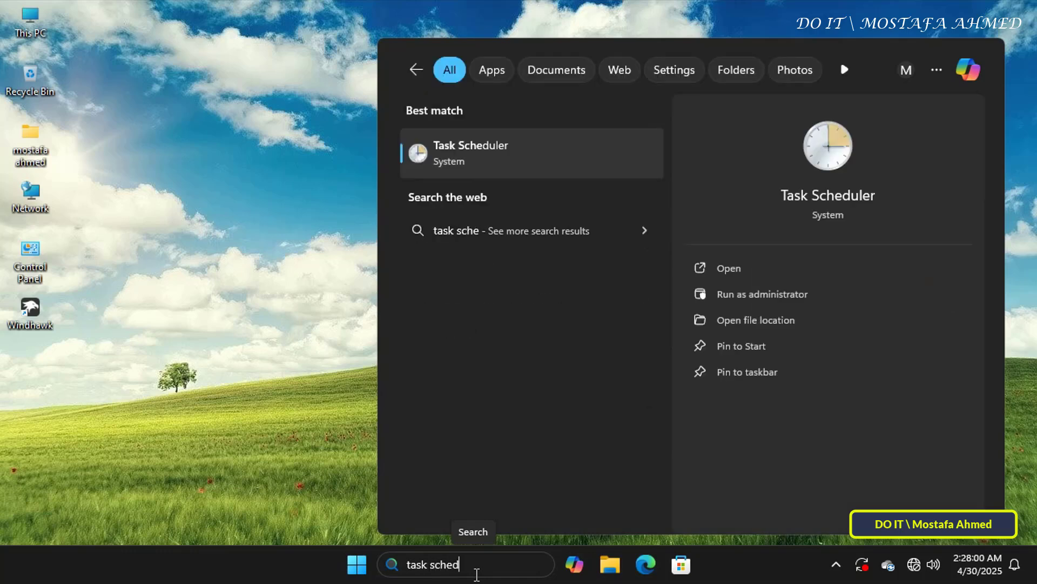
type("uler")
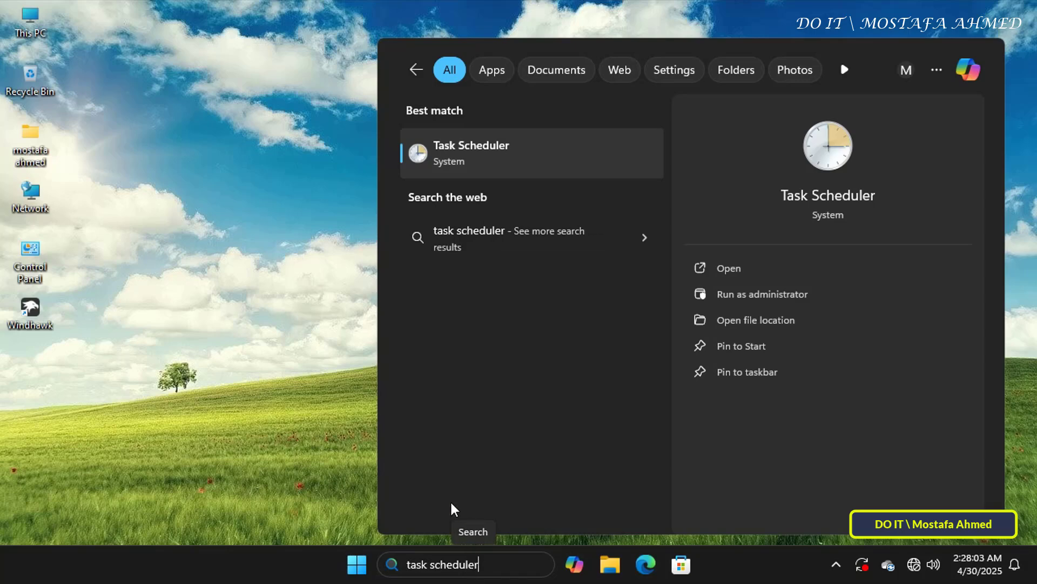
left_click(576, 158)
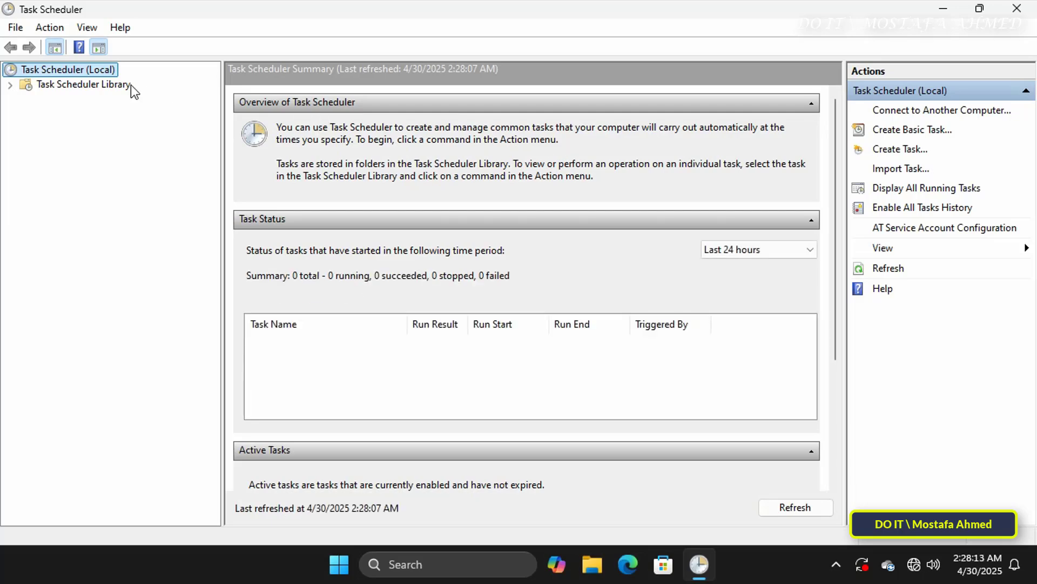
Step: Show the Task Scheduler Library's tasks and bring up the library folder's context menu
left_click(112, 84)
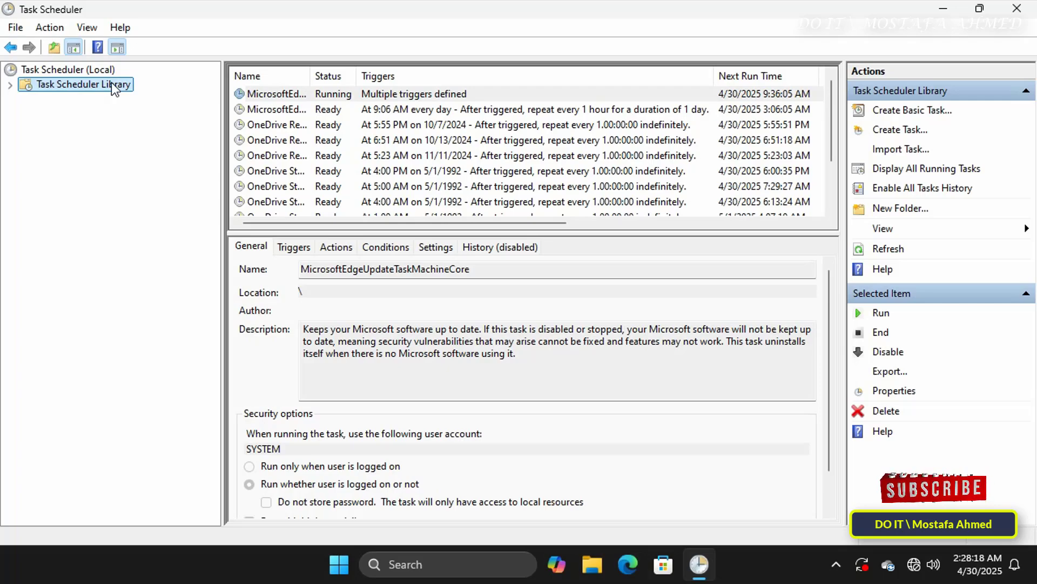
right_click(111, 84)
Step: Create a new task in the library and name it 'Schedule Restart'
left_click(158, 110)
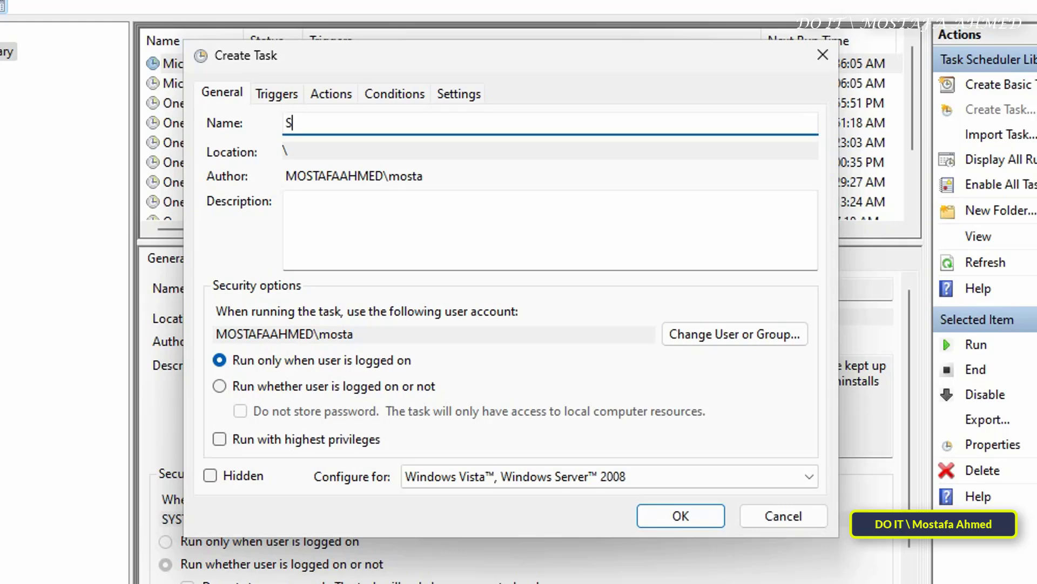
type("chedule Rest")
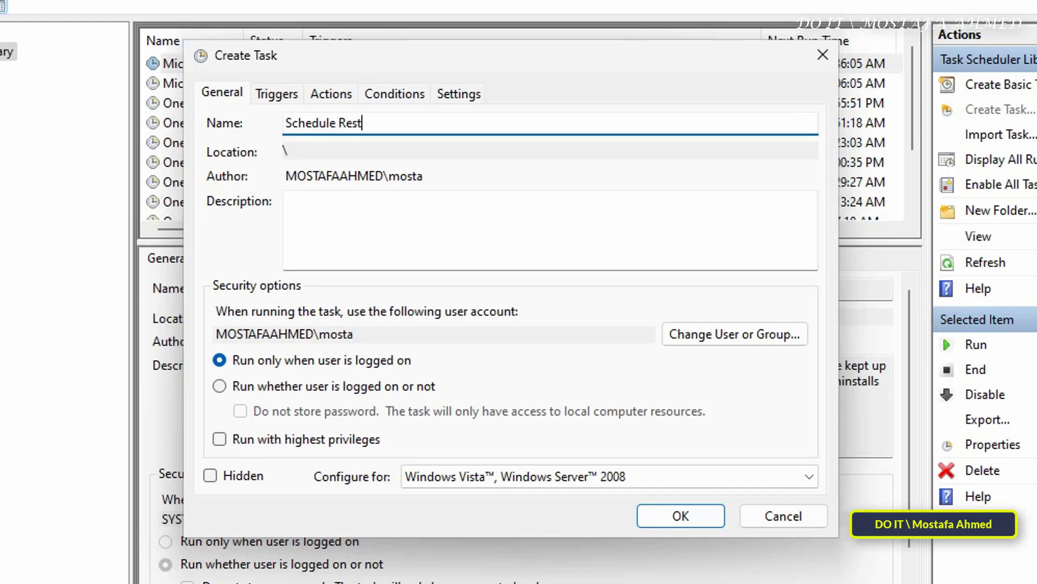
type("art")
Step: Add an On a schedule Daily trigger with start time 2:35:00 AM
left_click(272, 93)
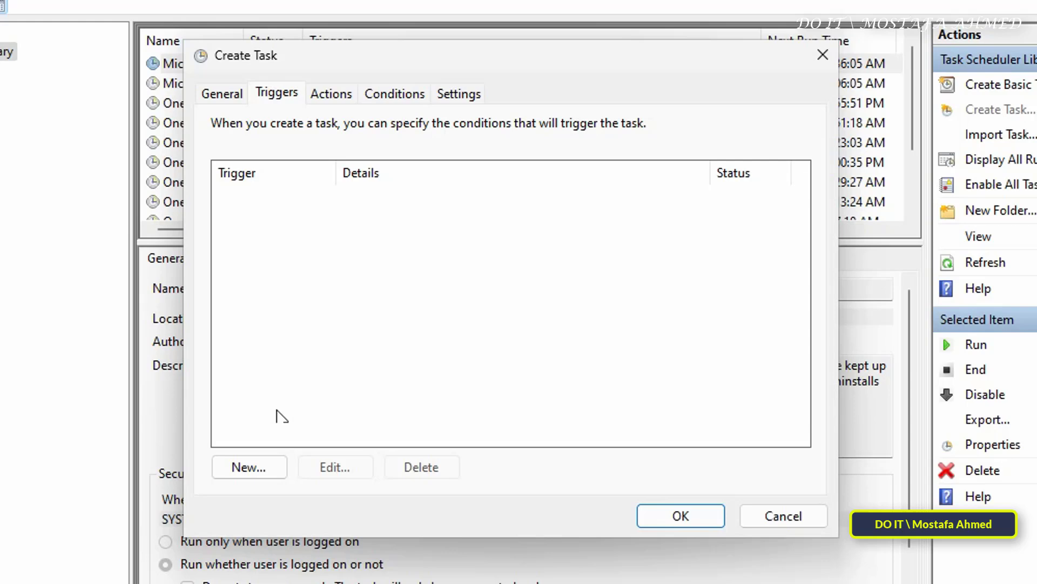
left_click(267, 465)
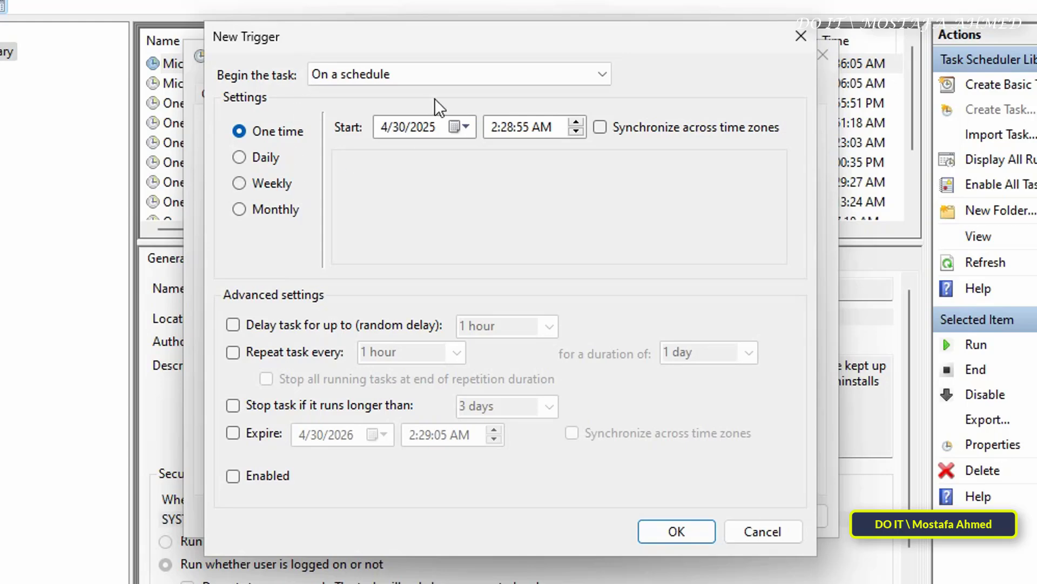
left_click(610, 67)
left_click(378, 92)
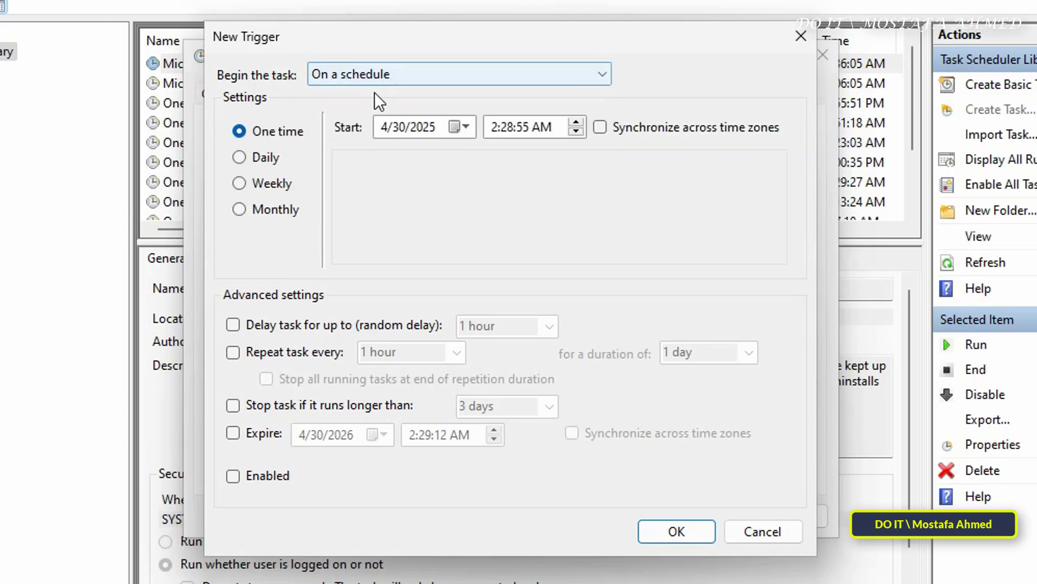
left_click(255, 158)
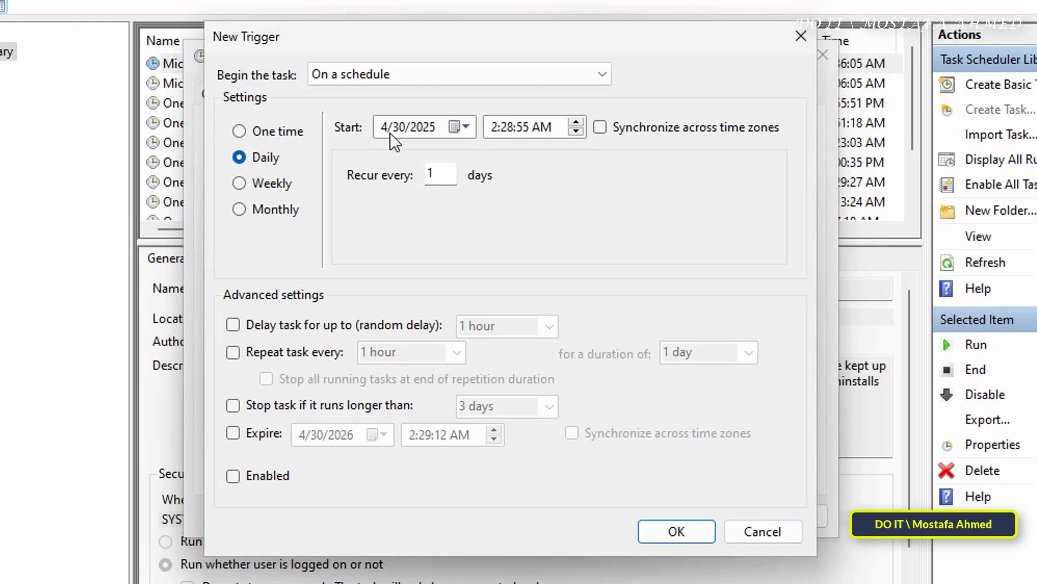
left_click(508, 131)
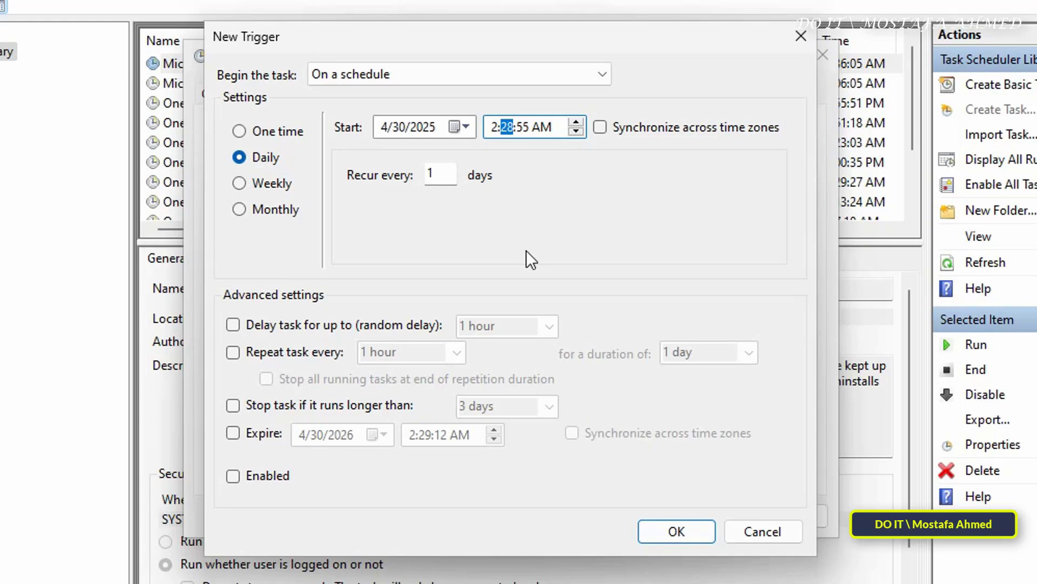
type("35")
key("Tab")
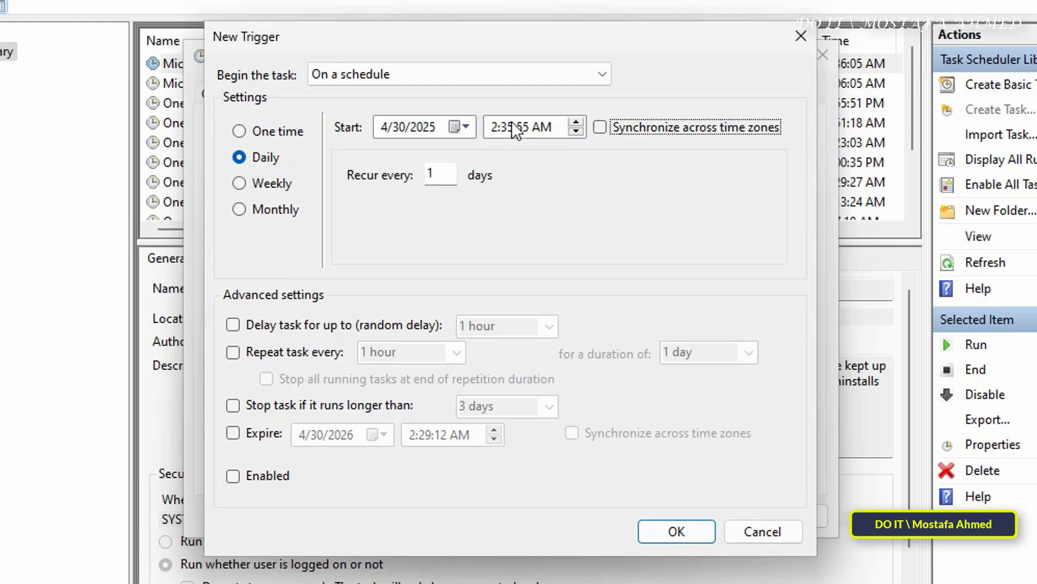
left_click(526, 131)
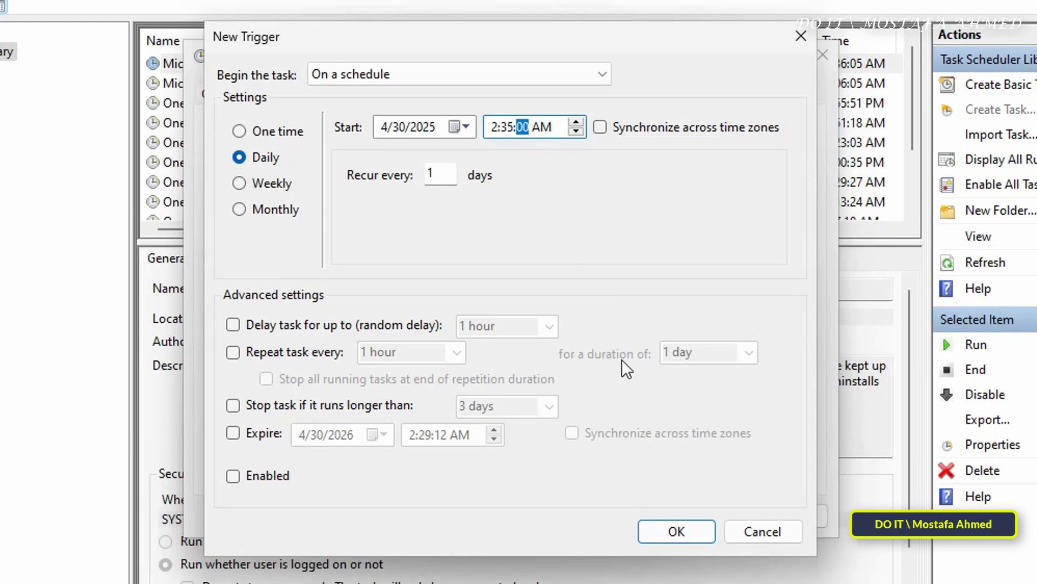
left_click(687, 524)
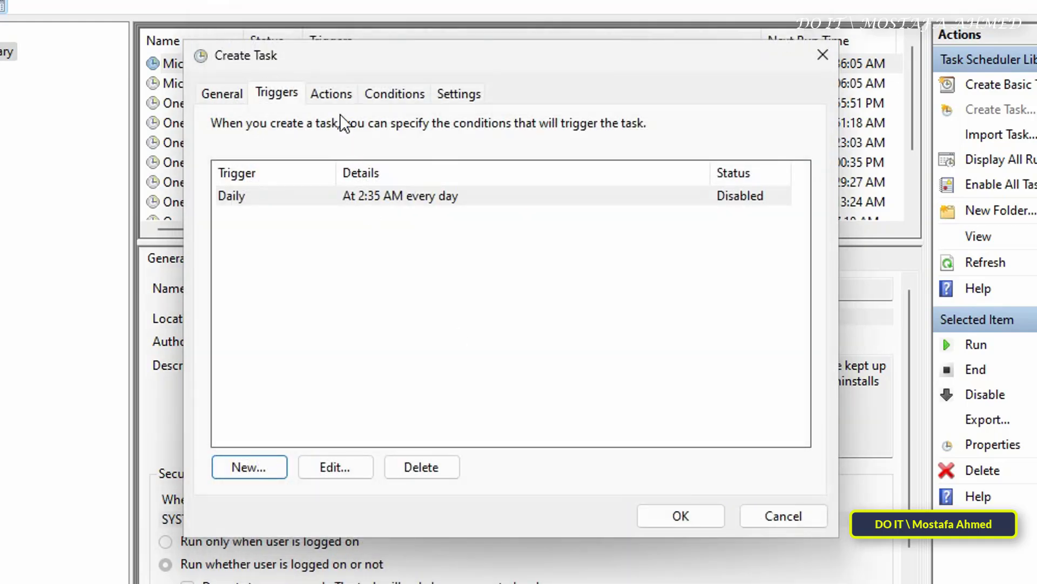
Step: Add a Start a program action running %SystemRoot%\system32\shutdown.exe
left_click(338, 94)
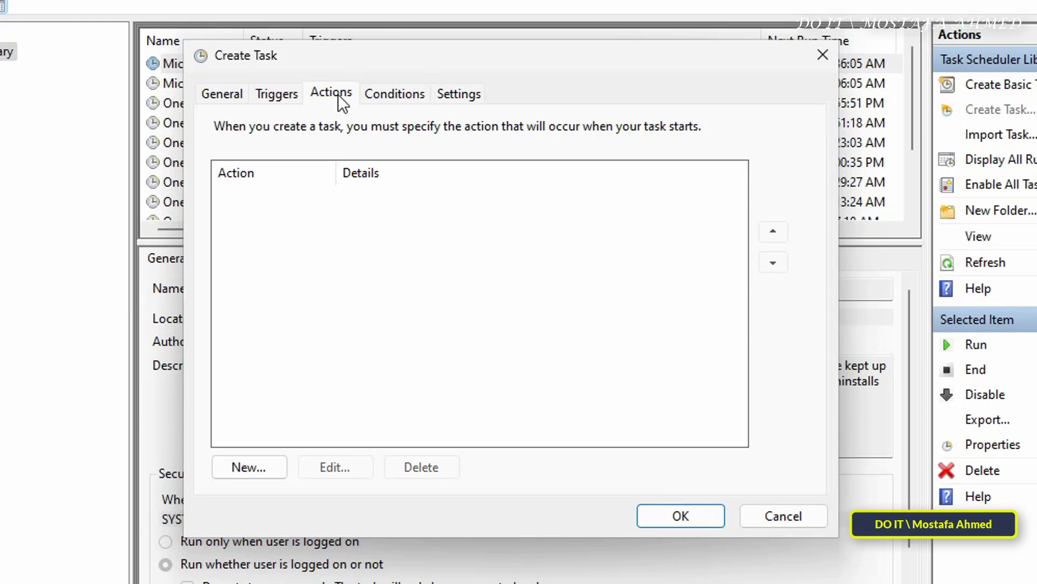
left_click(257, 462)
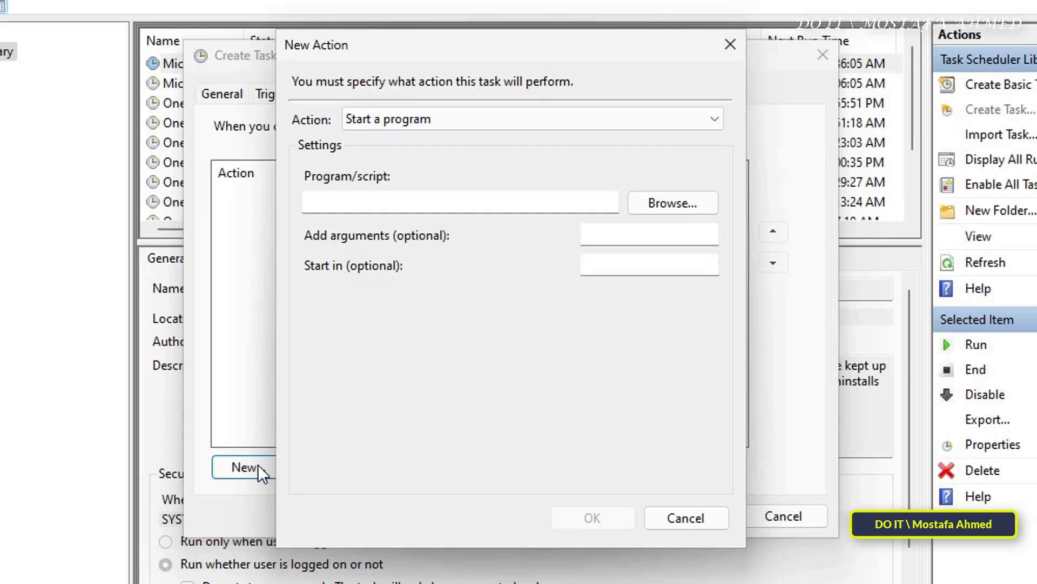
left_click(430, 195)
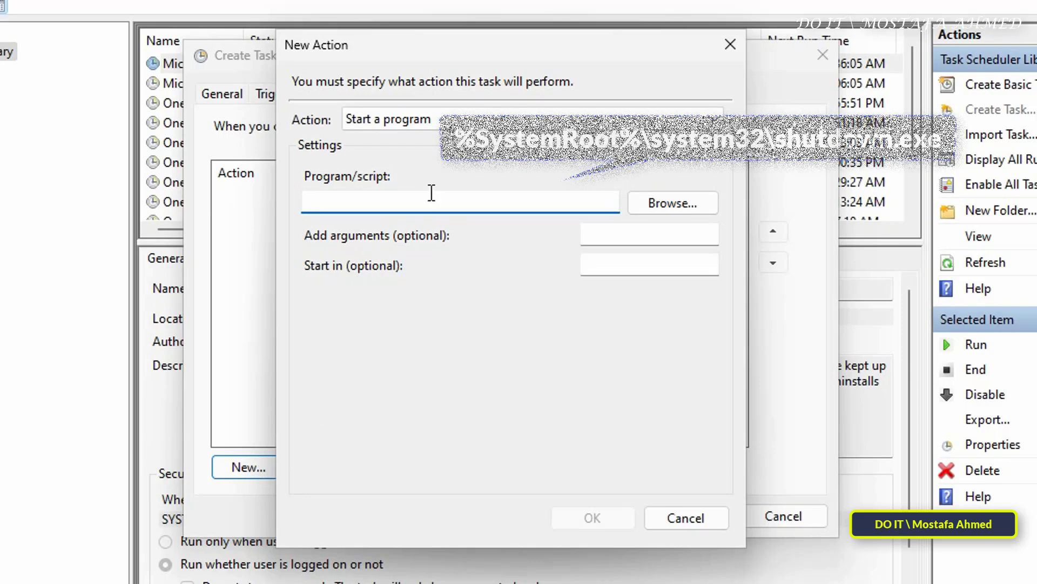
type("%Syste")
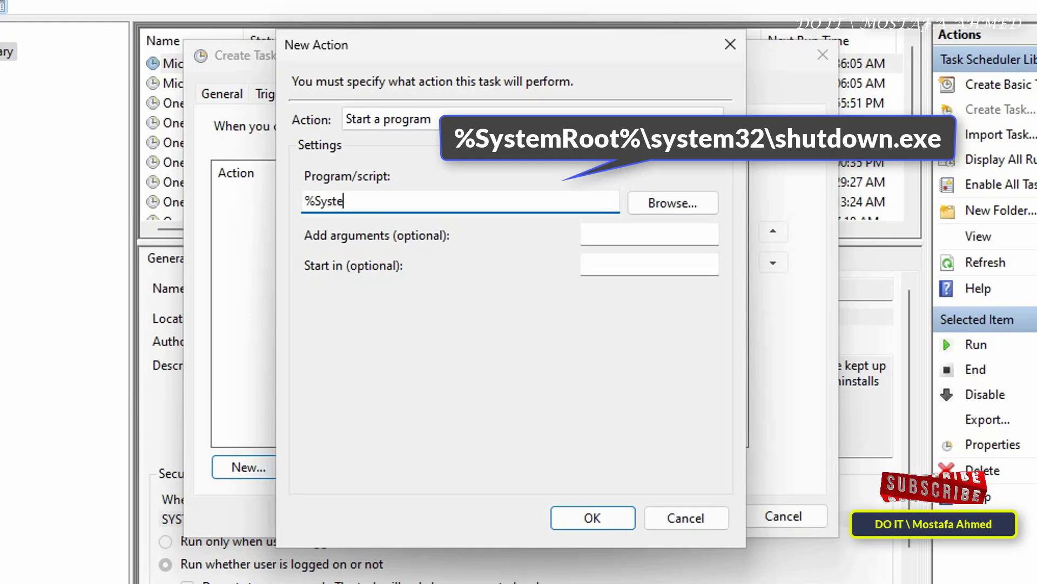
type("mRoot%\\")
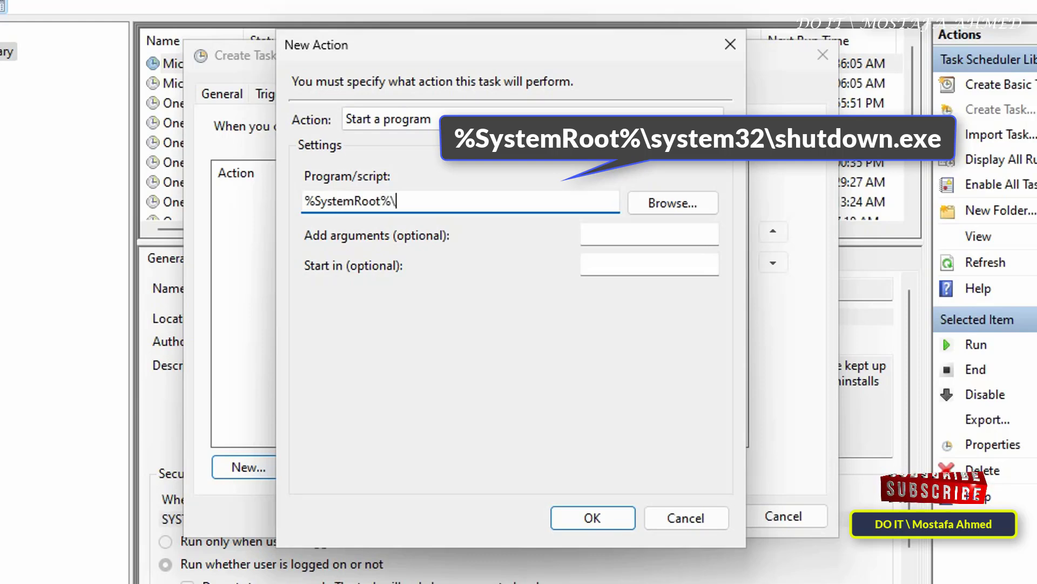
type("system32")
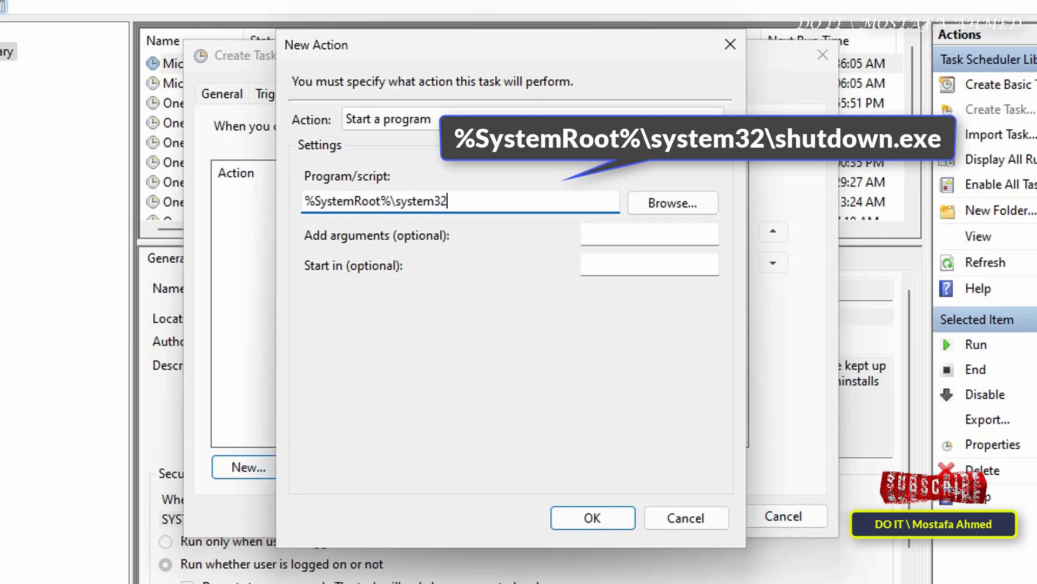
type("\\shut")
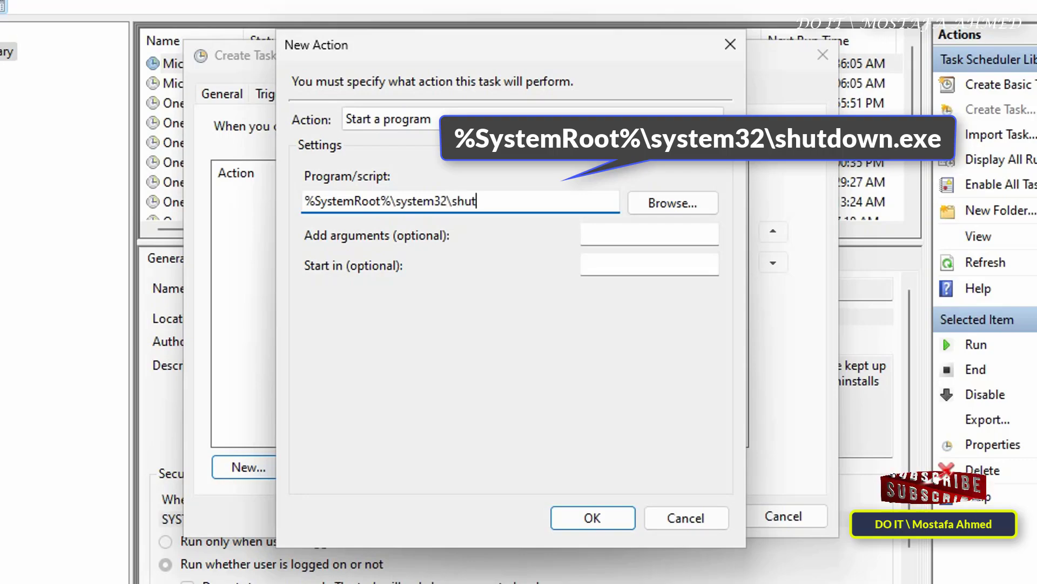
type("down.exe")
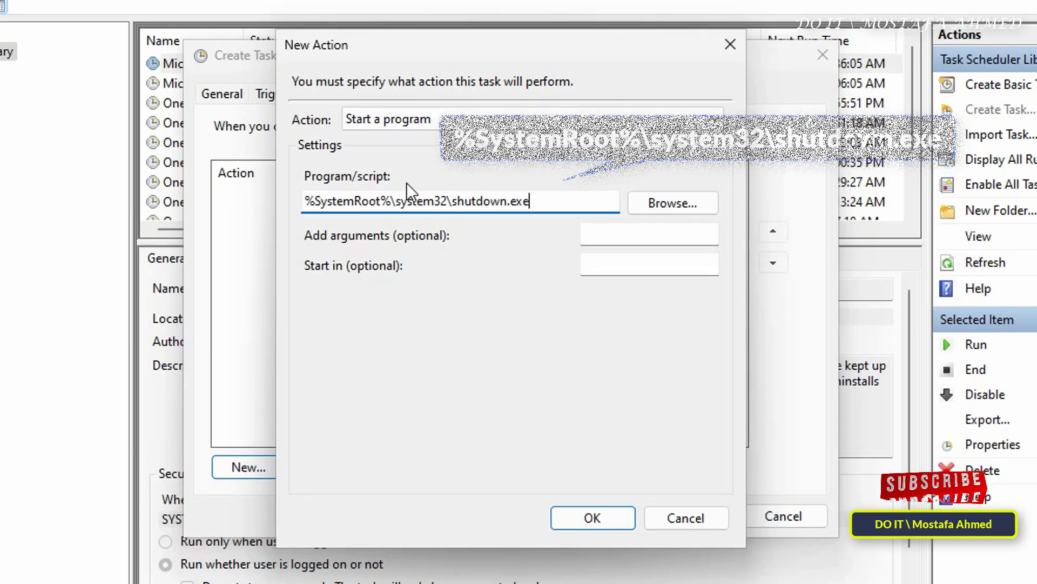
Step: Enter '/r /f /t 0' as the shutdown action's arguments
left_click(609, 236)
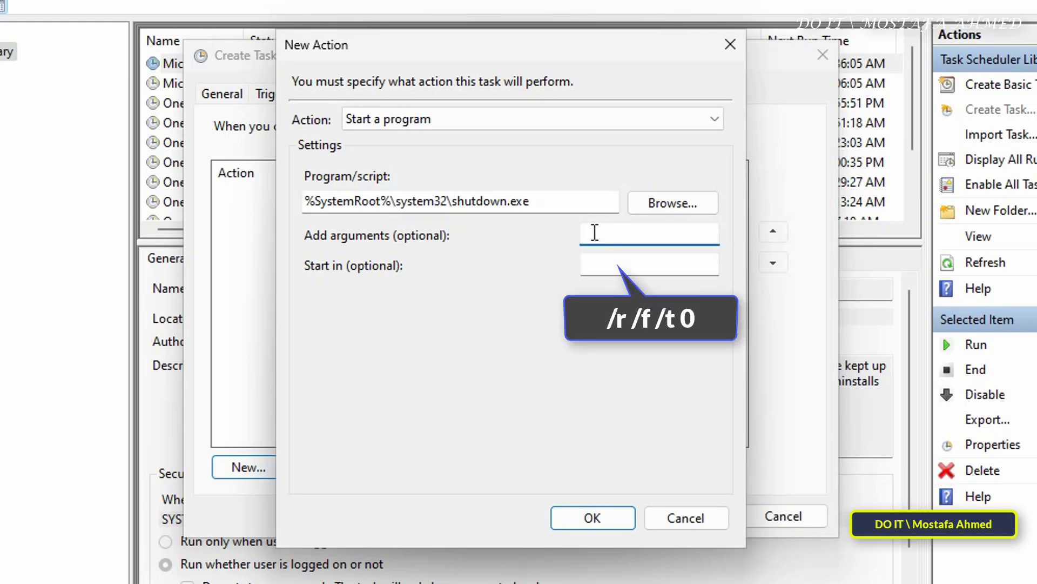
type("/r /f /t 0")
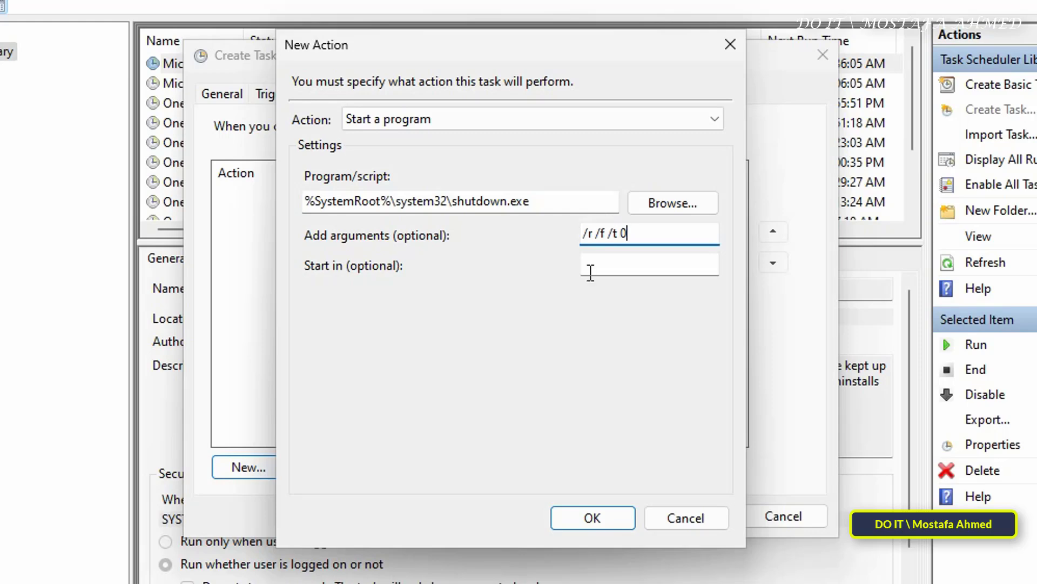
Step: Confirm the restart action, review General and Triggers, and save the Schedule Restart task
left_click(592, 518)
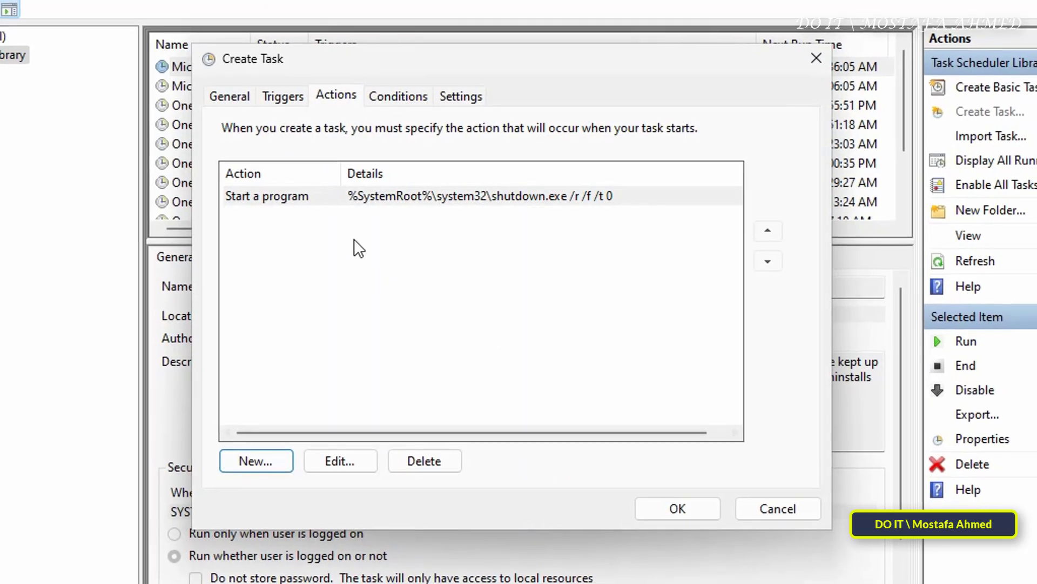
left_click(229, 96)
left_click(282, 96)
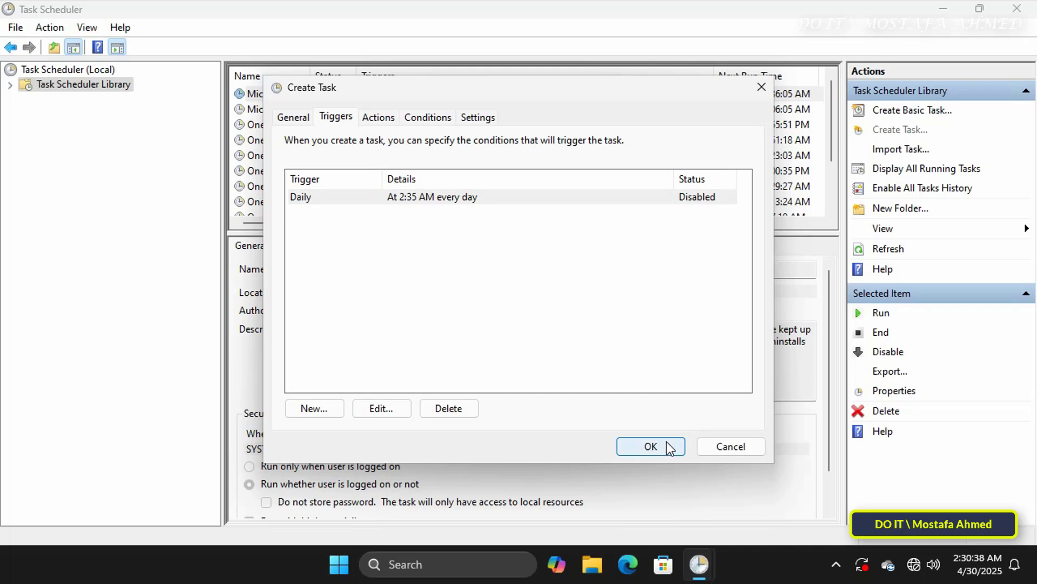
left_click(651, 446)
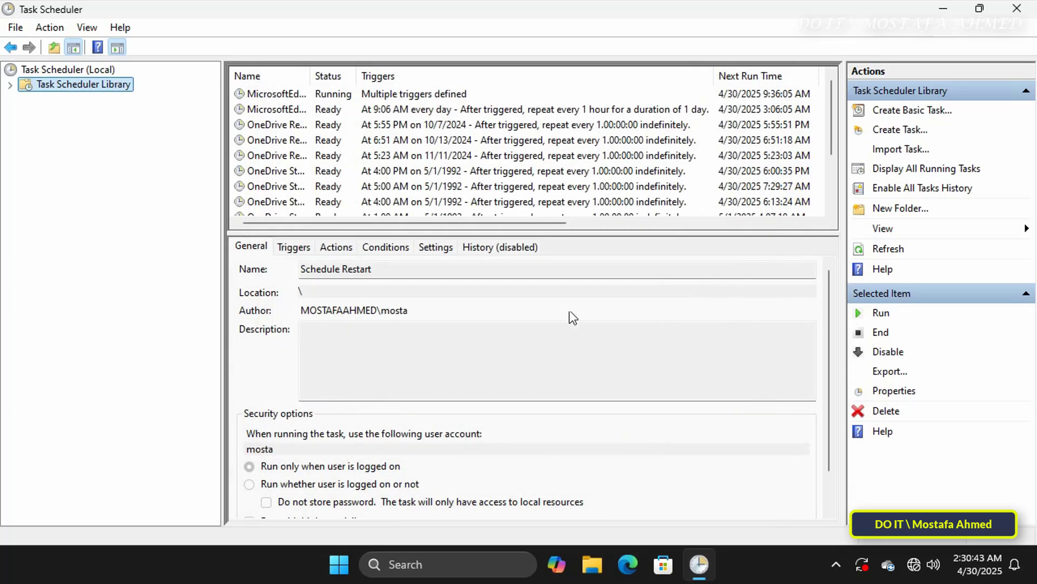
scroll(489, 193, "down", 2)
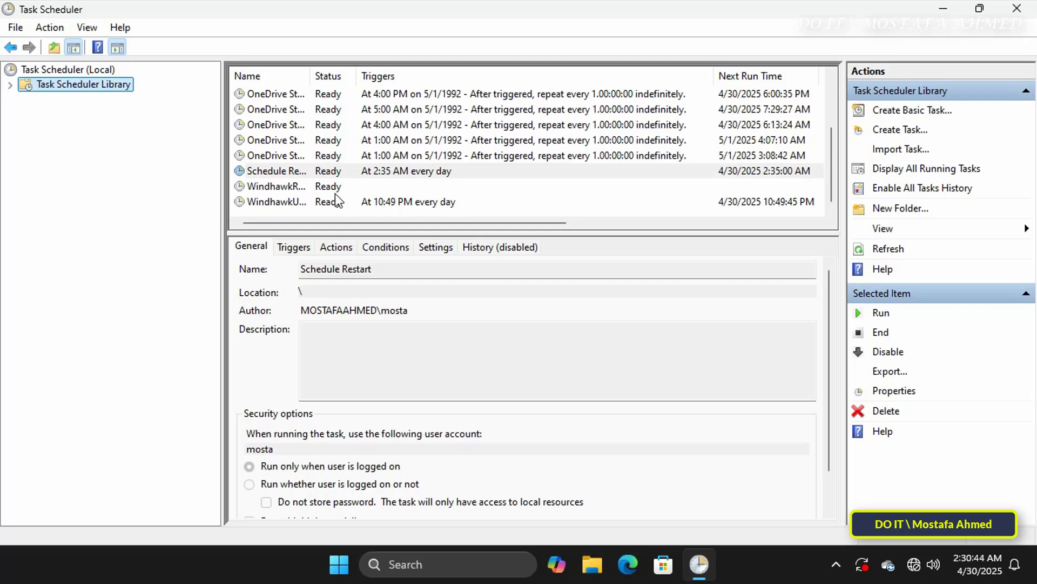
Step: Mark Schedule Restart's Daily 2:35 AM trigger as Enabled and save the task properties
double_click(293, 185)
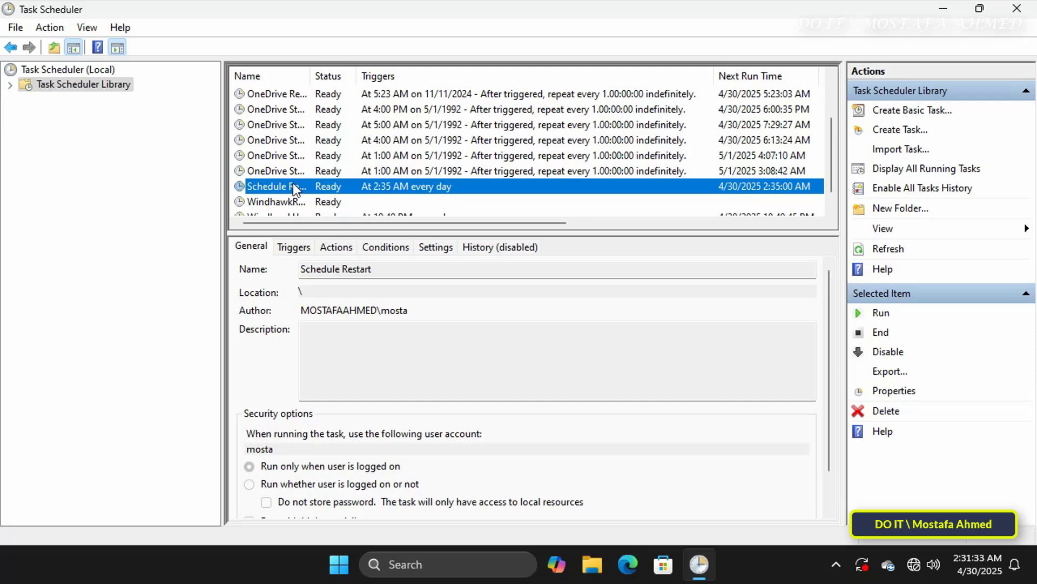
left_click(134, 88)
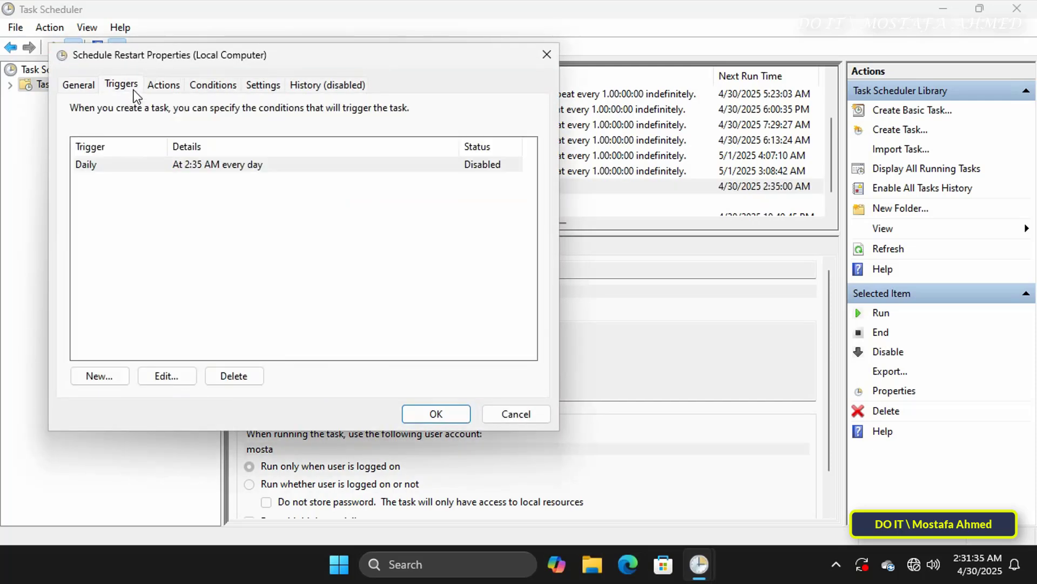
left_click(176, 375)
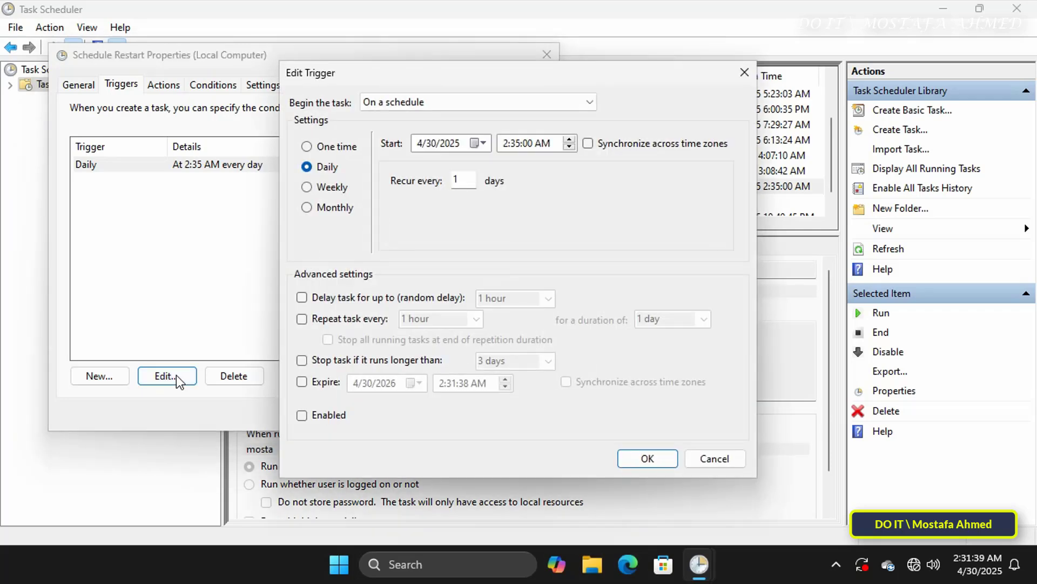
left_click(647, 459)
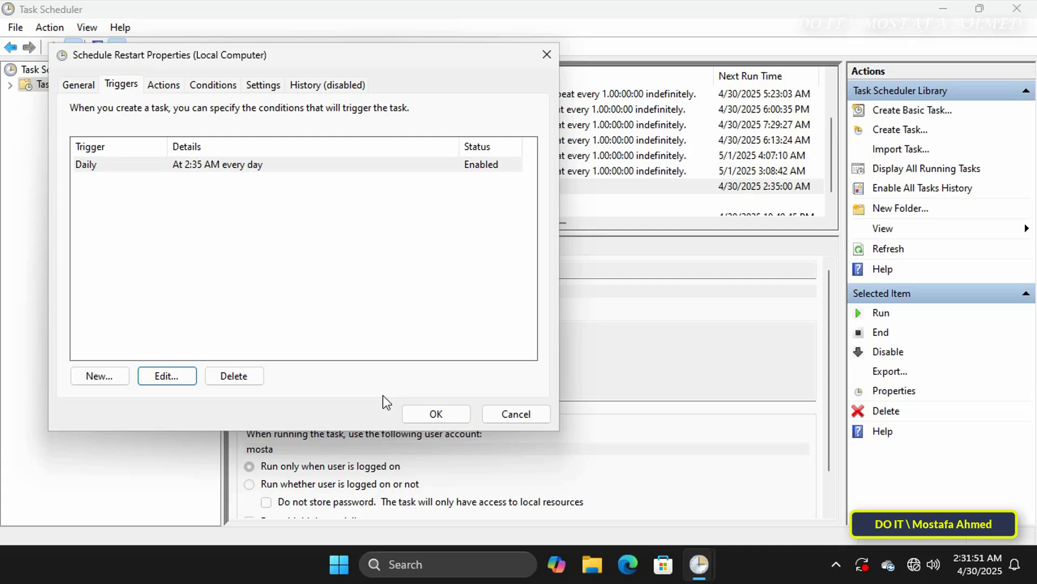
left_click(424, 415)
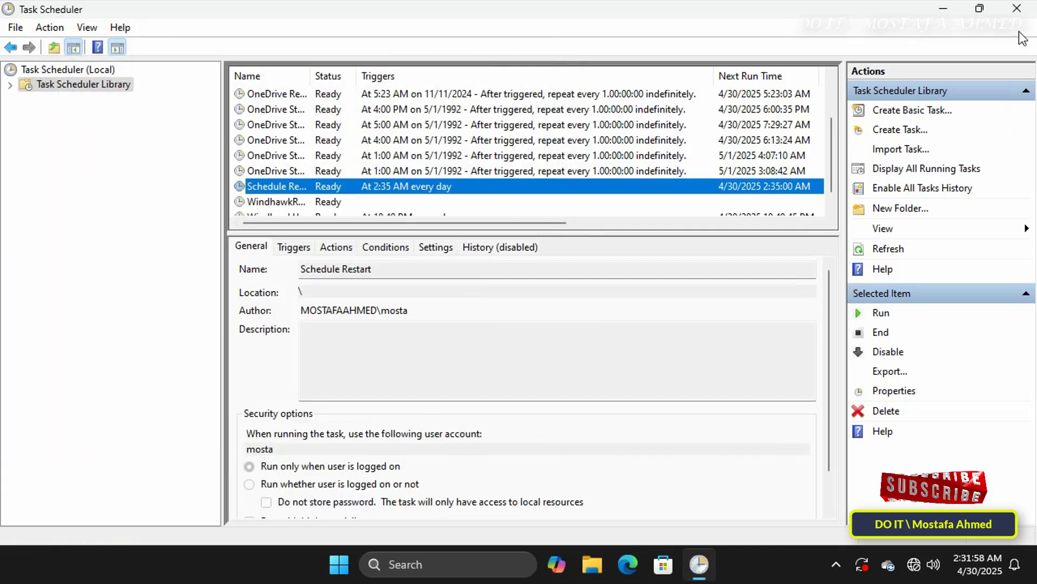
Step: Close the Task Scheduler window, leaving Schedule Restart ready to reboot Windows
left_click(1017, 9)
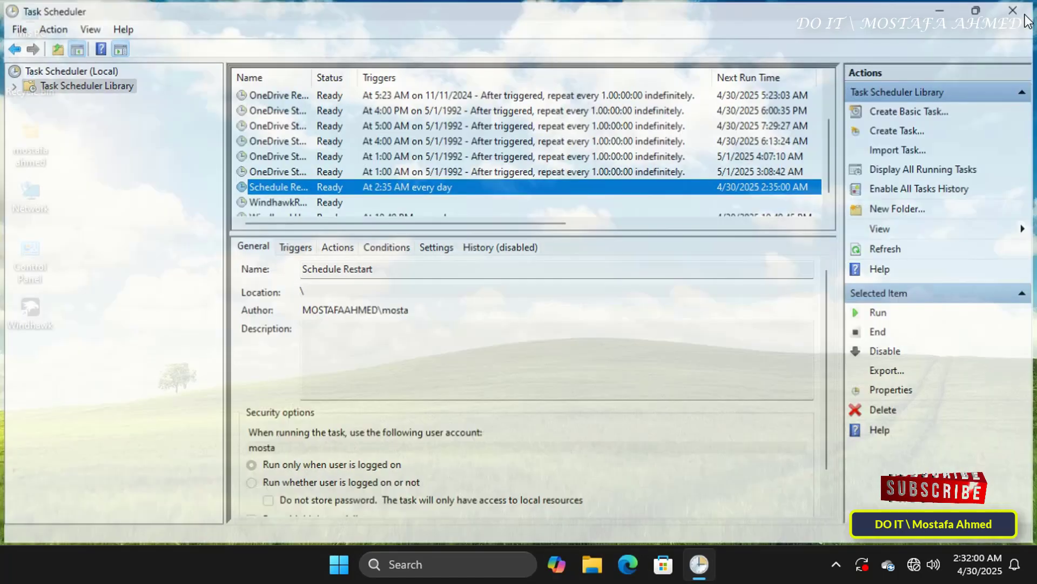